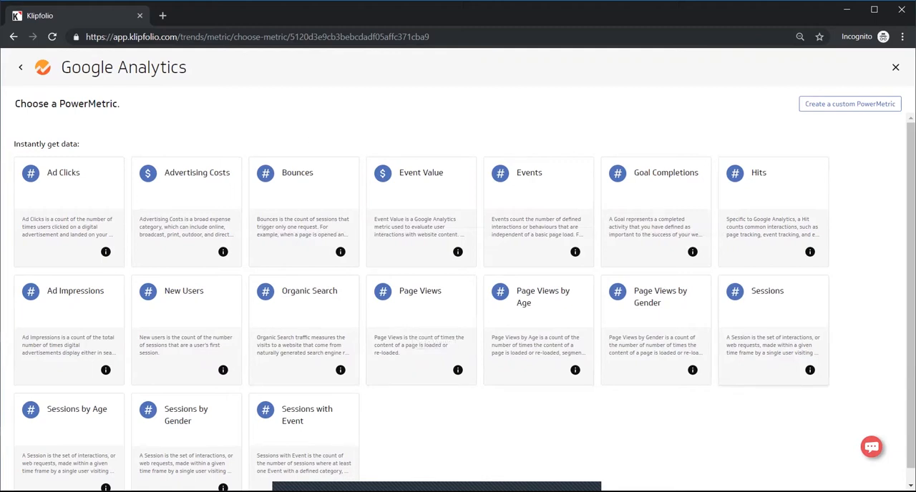
Choose the Google Analytics Sessions PowerMetric and continue with the already connected Google account
click(421, 291)
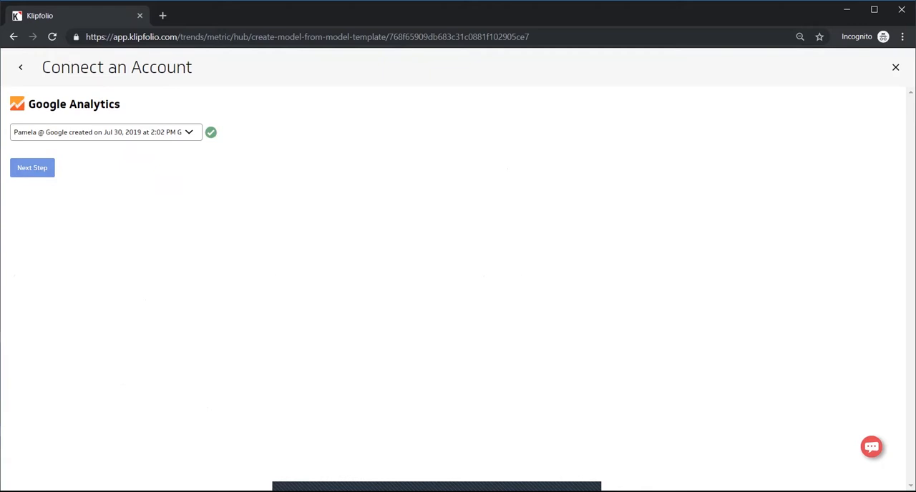
click(33, 168)
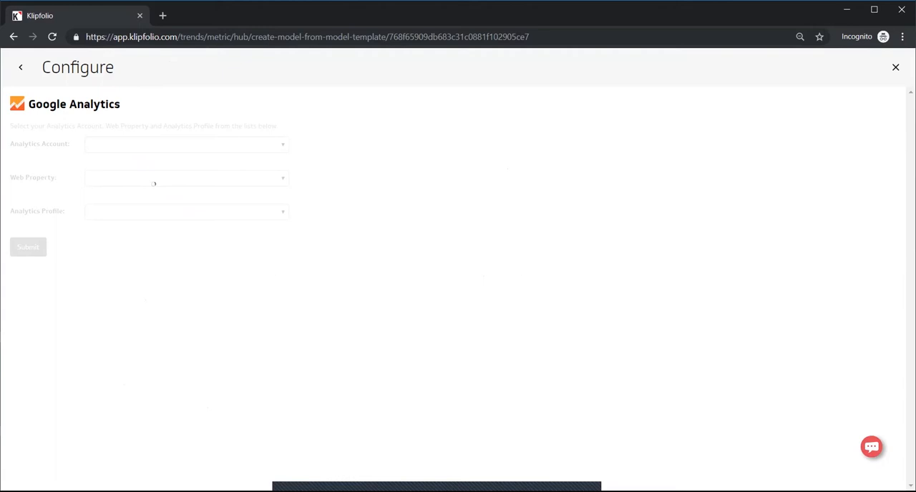
click(186, 145)
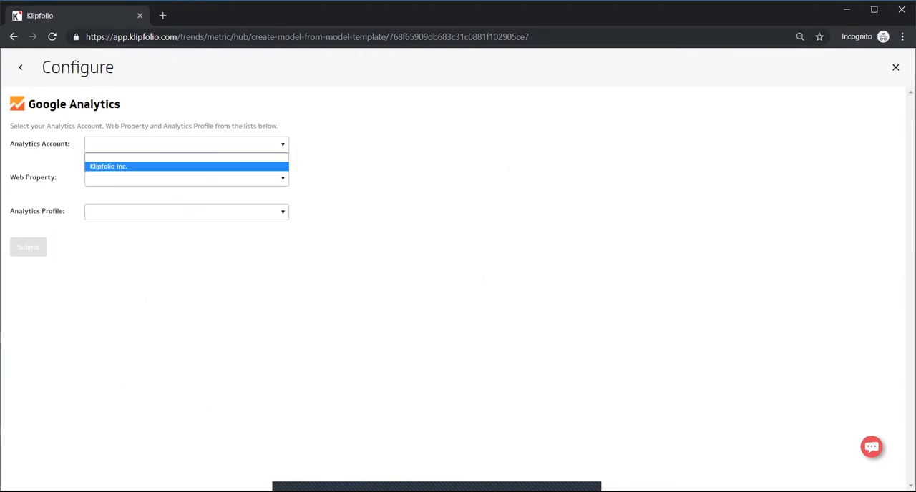
click(186, 167)
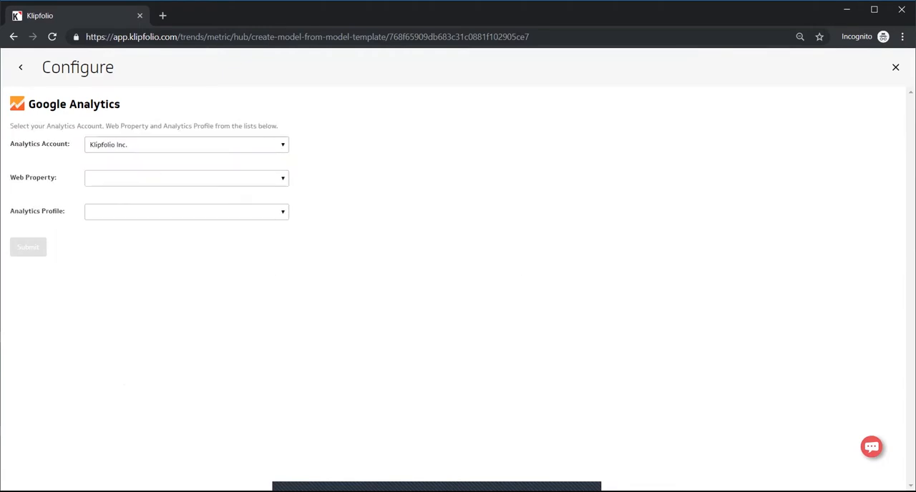
click(186, 178)
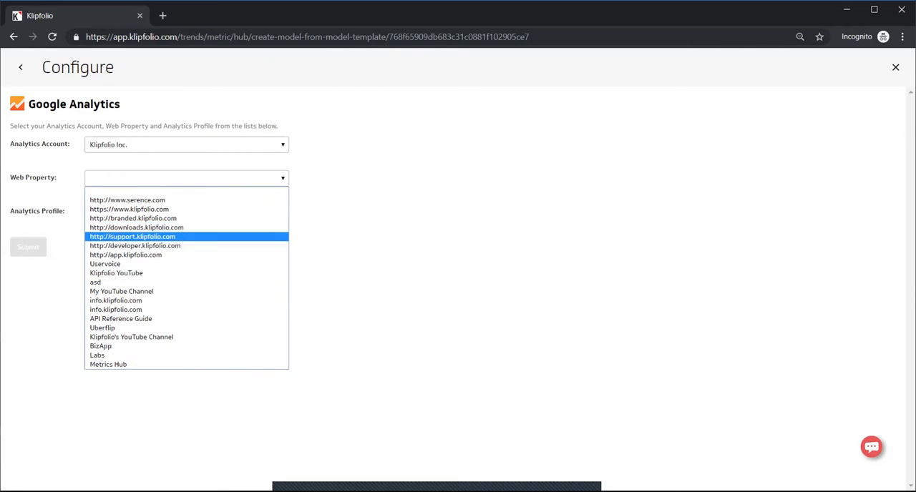
click(186, 236)
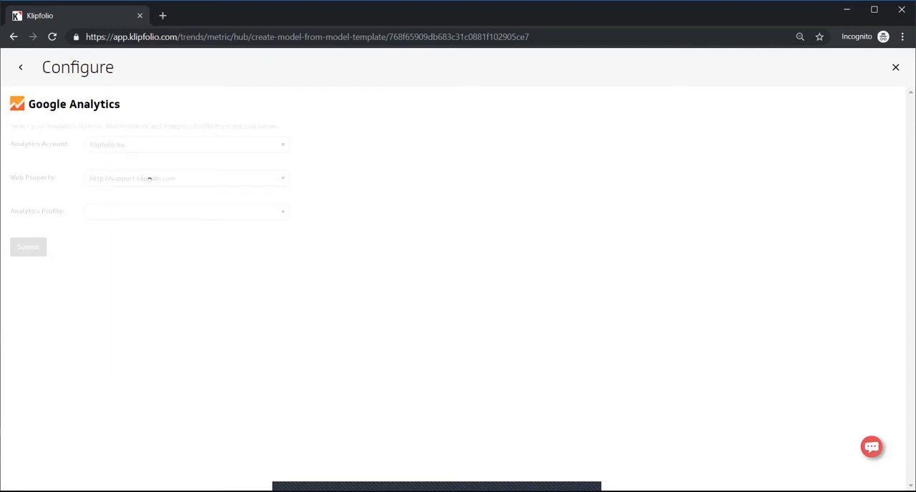
click(186, 211)
click(143, 234)
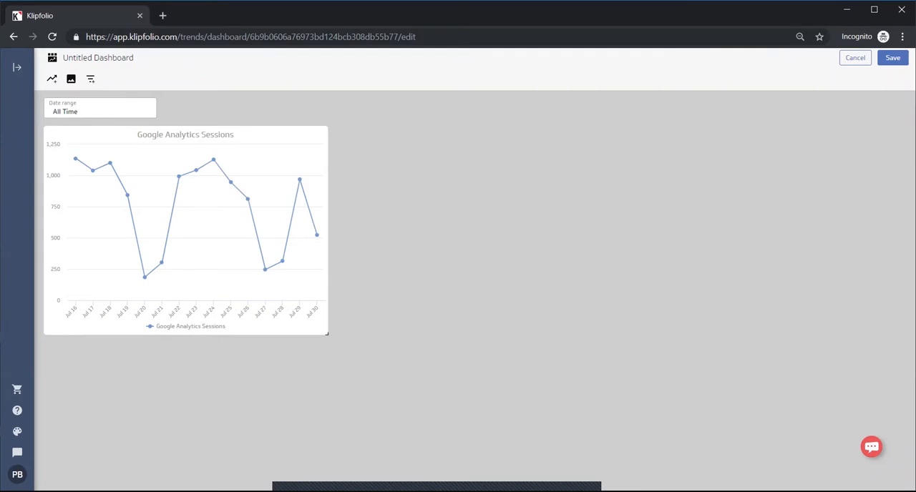
Set the dashboard date range to the last 7 days, including today
click(100, 108)
click(87, 199)
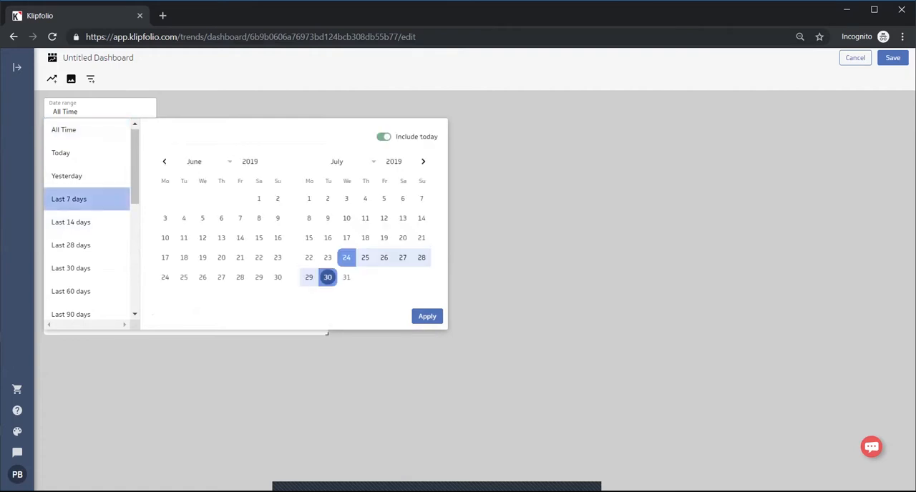
click(428, 316)
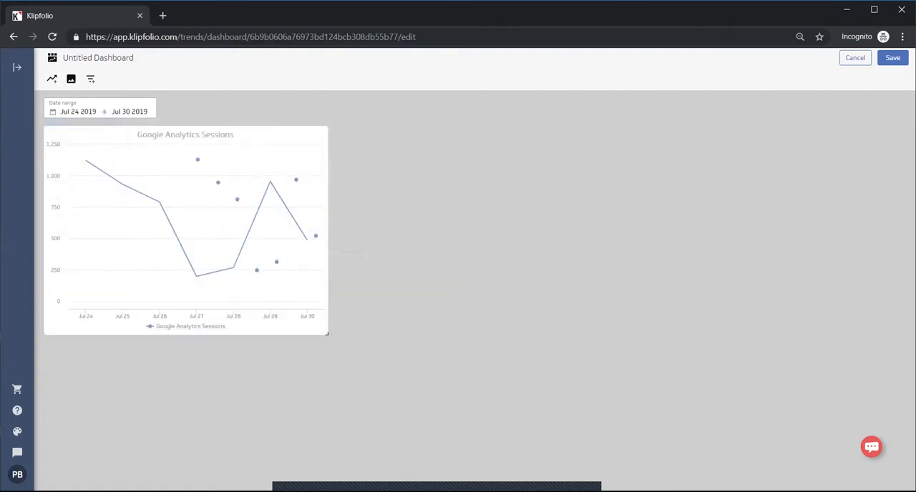
Change the Sessions line chart to a single-value display with a comparison vs. previous period
click(307, 240)
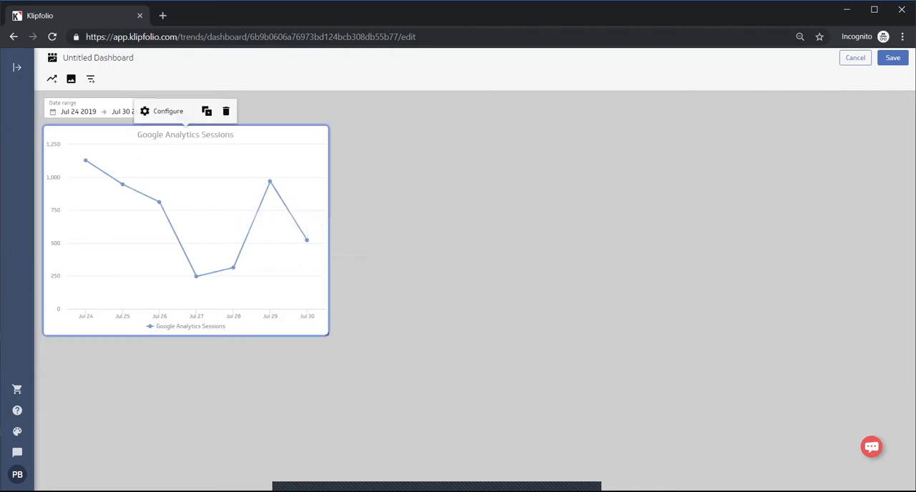
click(164, 111)
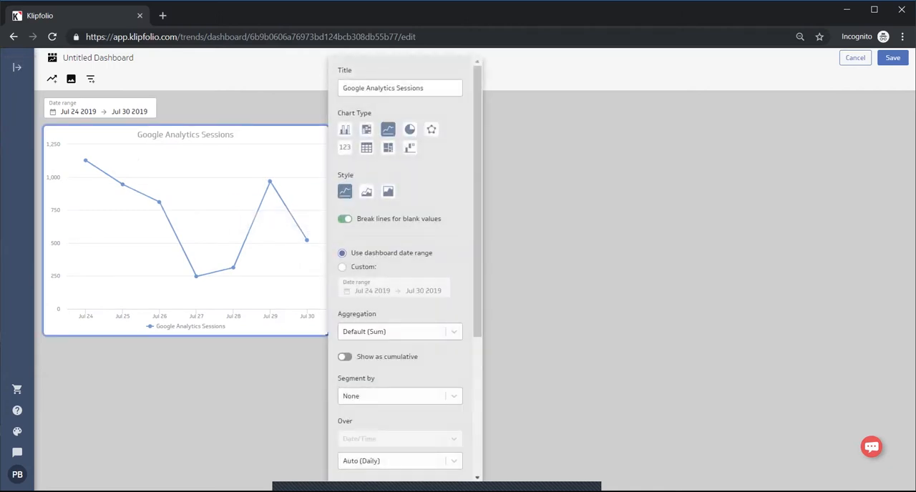
click(344, 146)
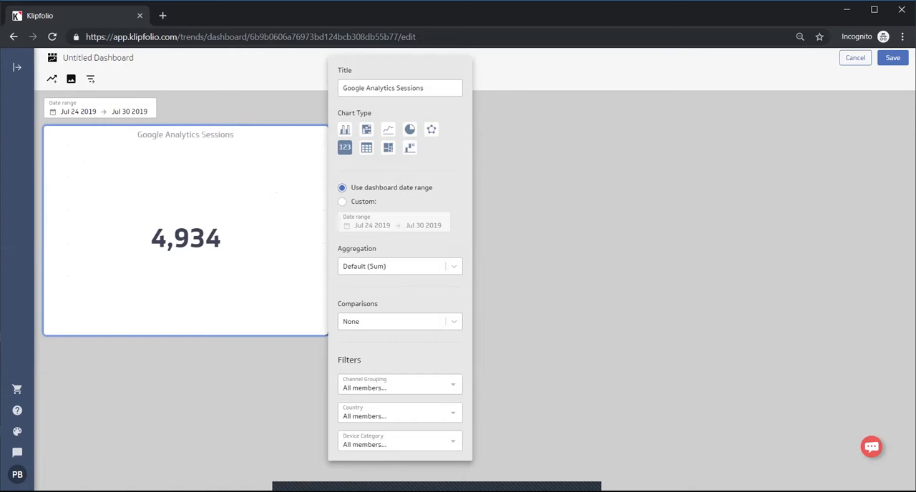
click(400, 321)
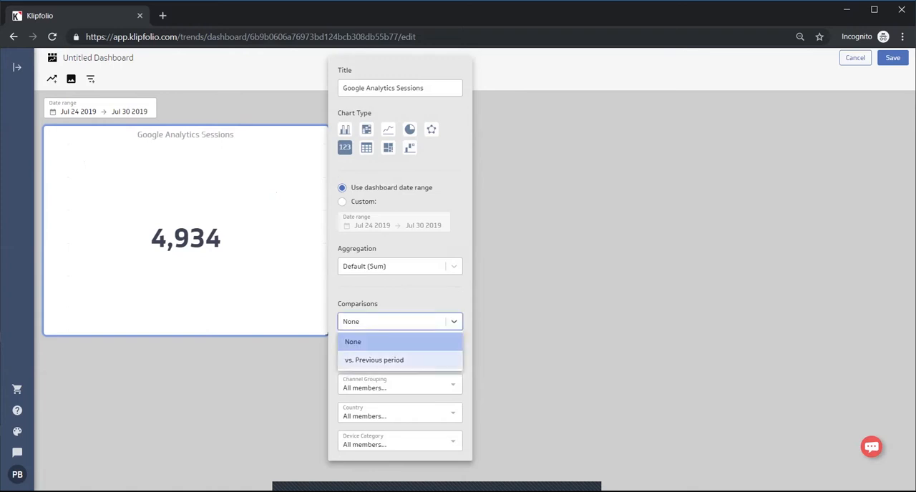
click(387, 361)
click(550, 286)
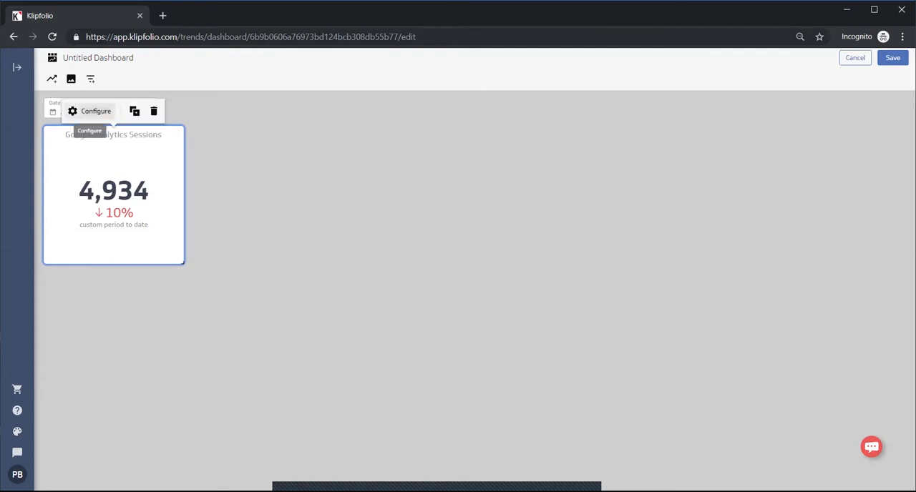
Duplicate the single-value Sessions tile twice to make a row of three tiles
click(135, 111)
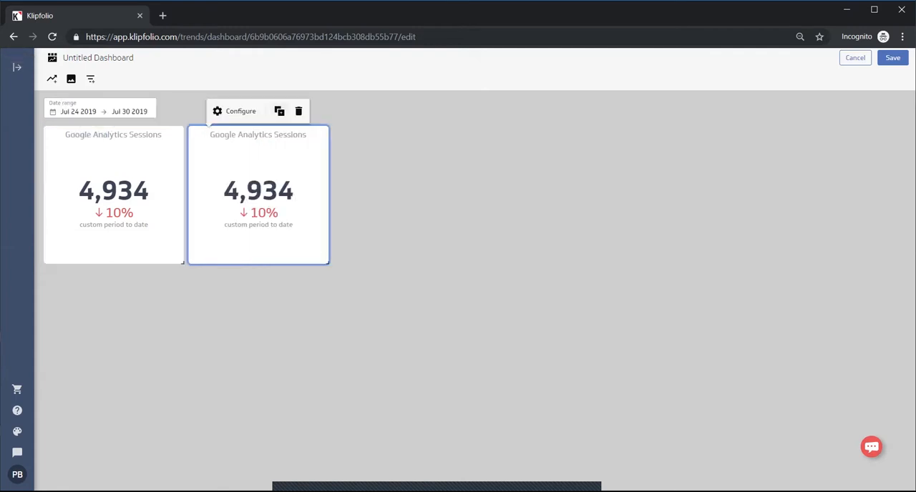
click(279, 110)
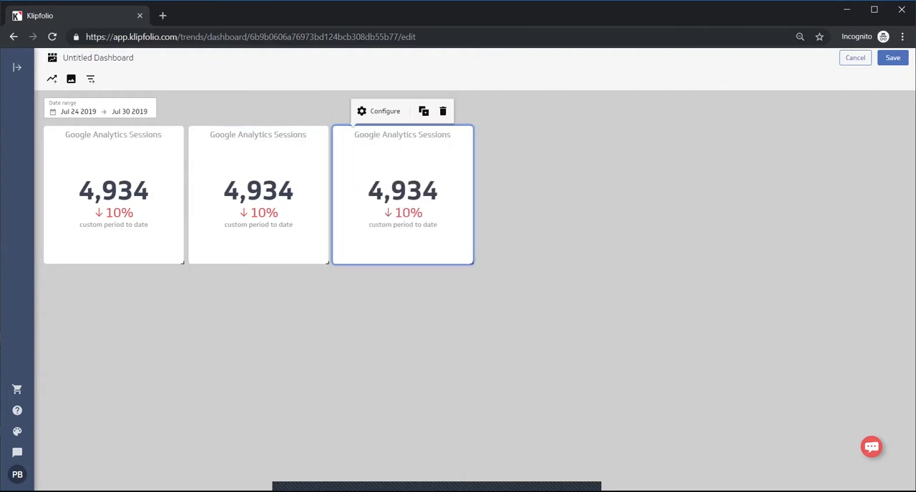
Change the middle Sessions tile to a donut-style pie chart segmented by Device Category
click(259, 135)
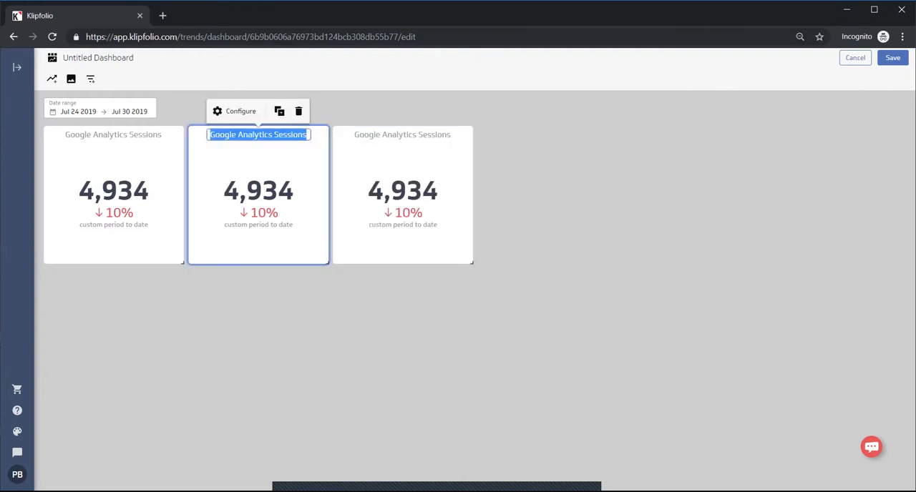
click(236, 111)
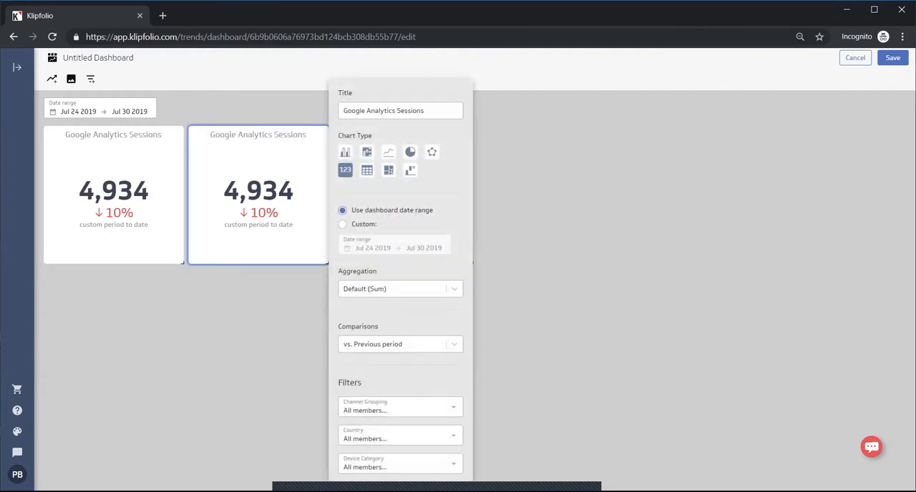
click(410, 152)
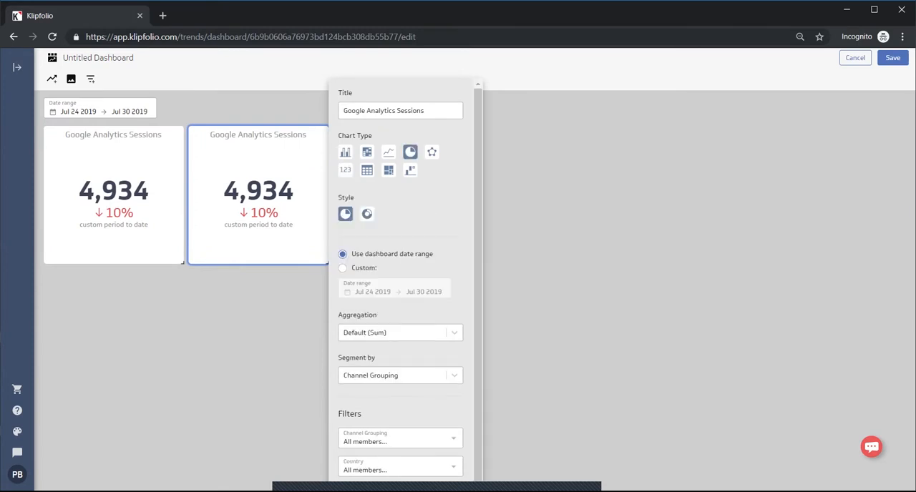
click(366, 213)
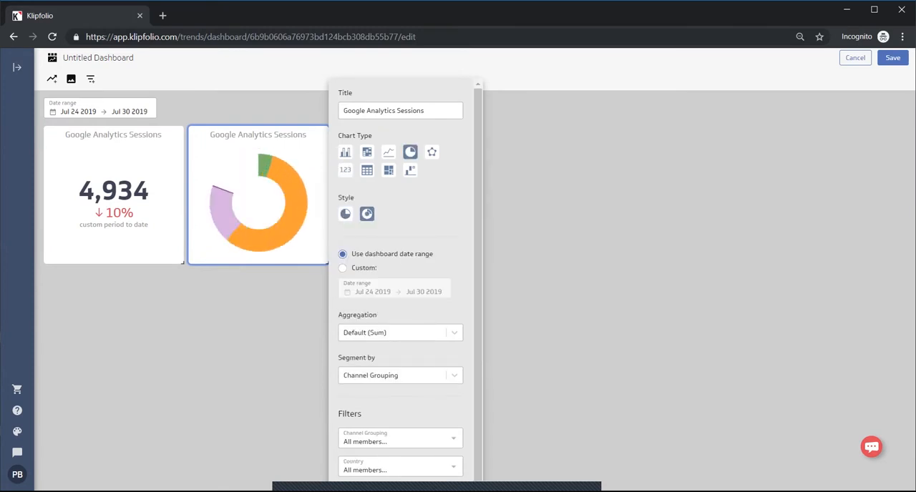
click(401, 375)
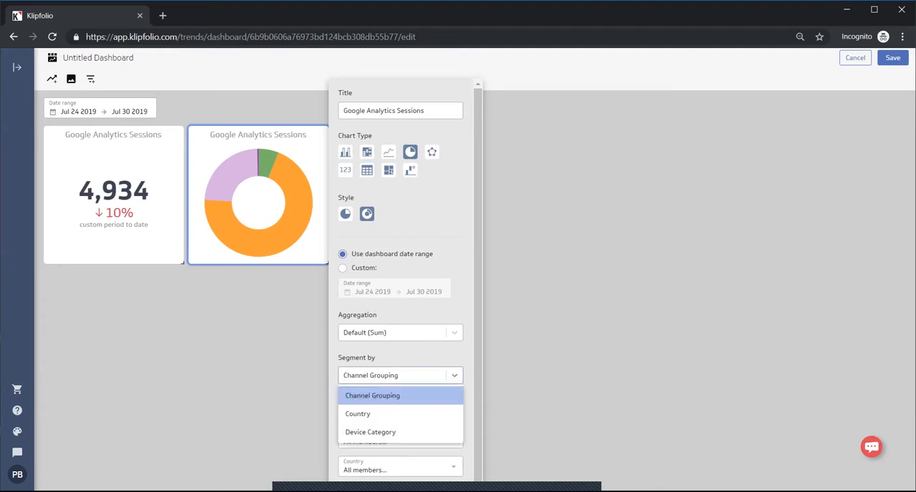
click(368, 432)
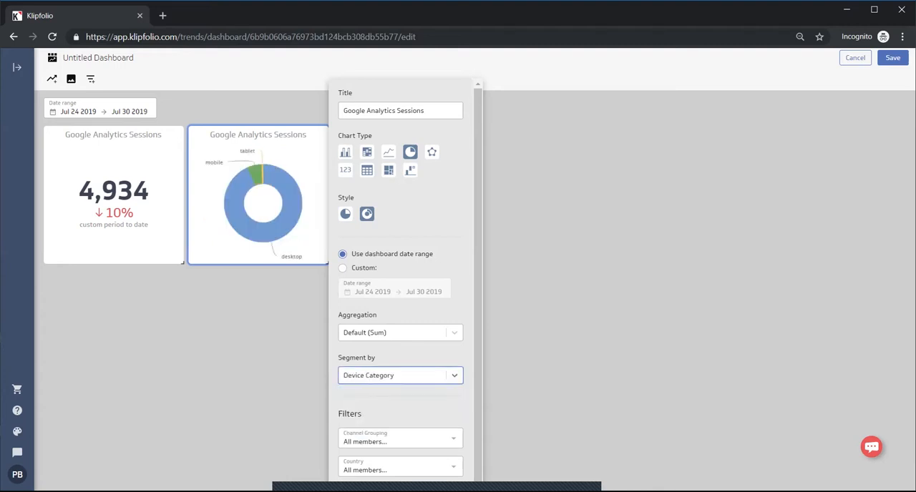
key(Escape)
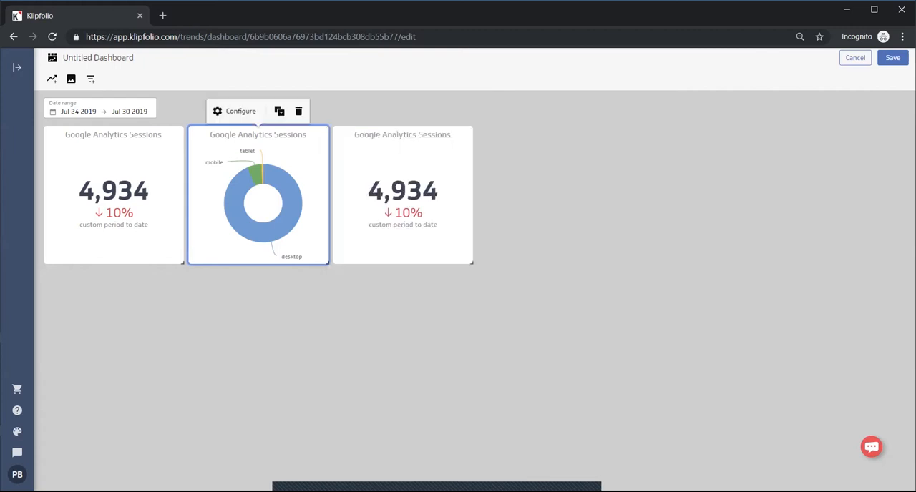
Change the third Sessions tile to a heat map with its aggregation set to Average
click(402, 195)
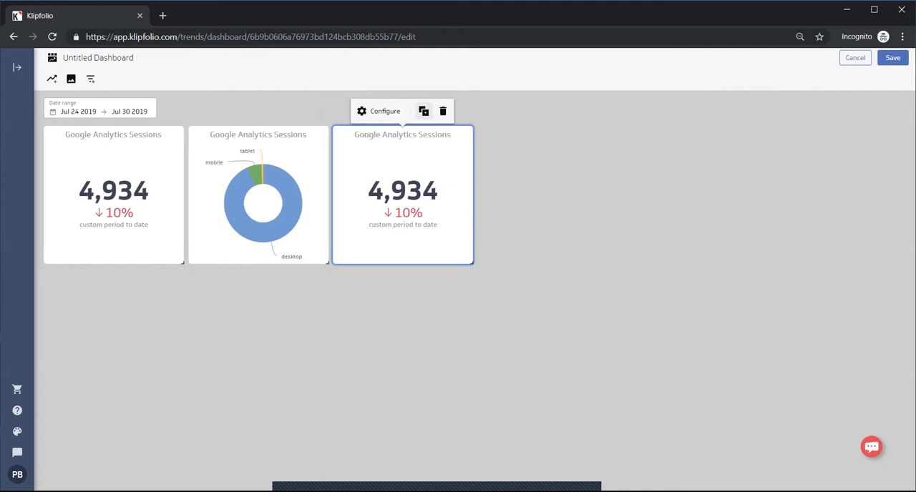
click(380, 111)
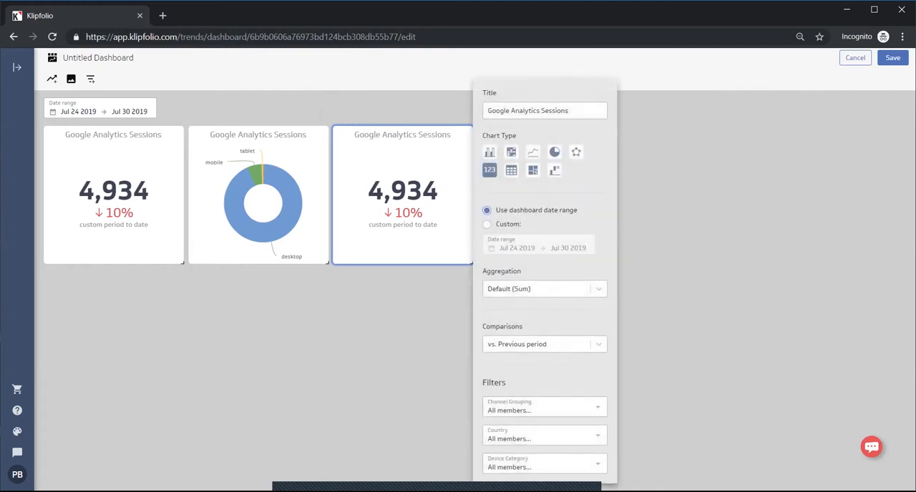
click(511, 152)
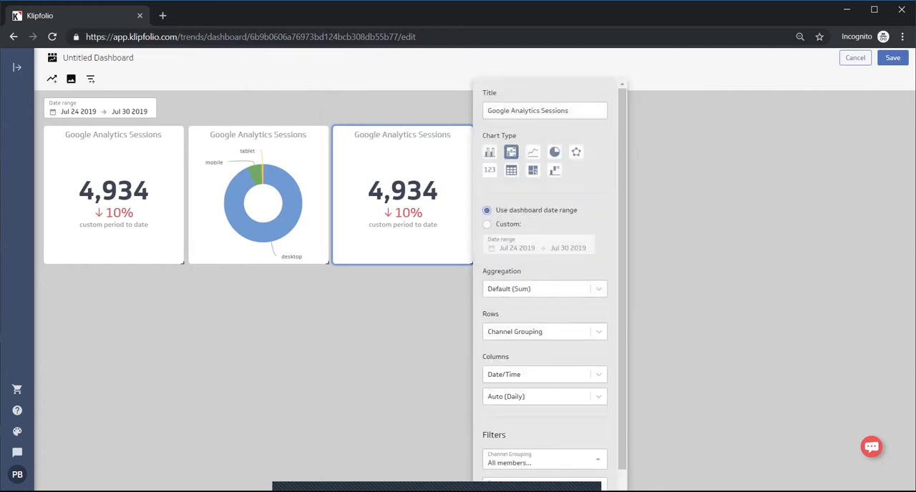
click(544, 289)
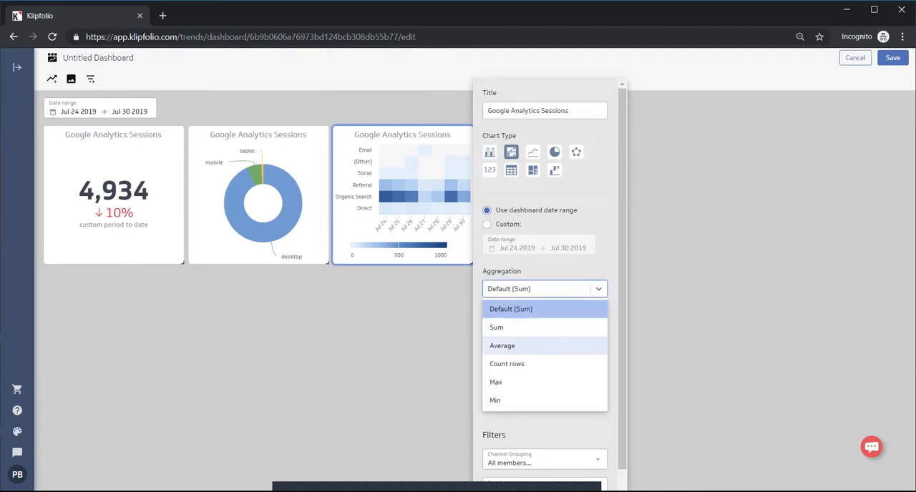
click(512, 345)
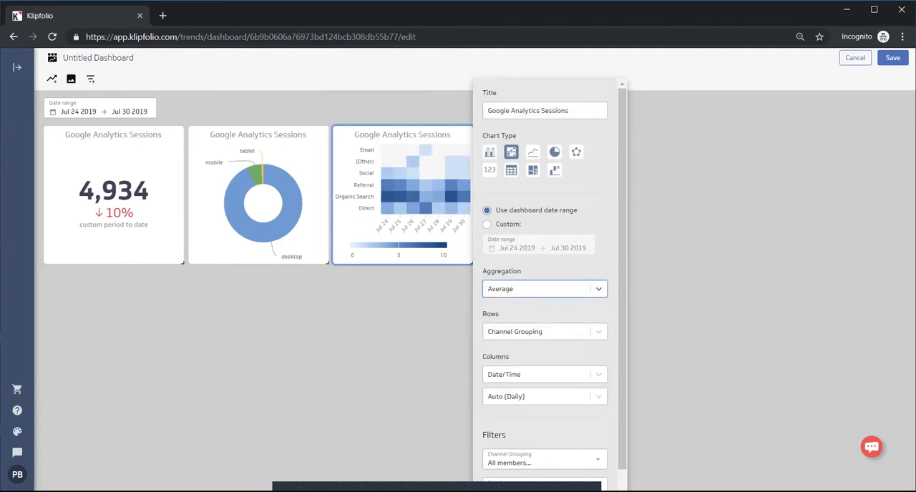
Set the heat map's rows to Device Category and its columns to Channel Grouping
click(544, 374)
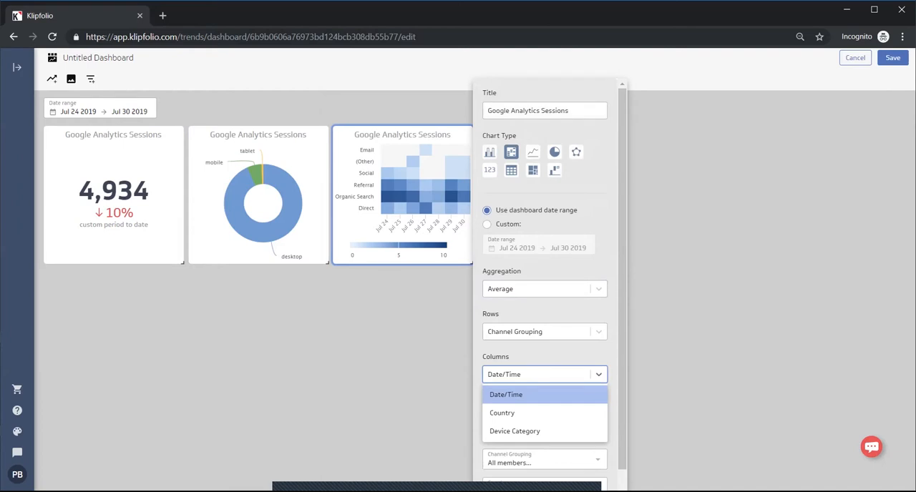
click(544, 331)
click(516, 387)
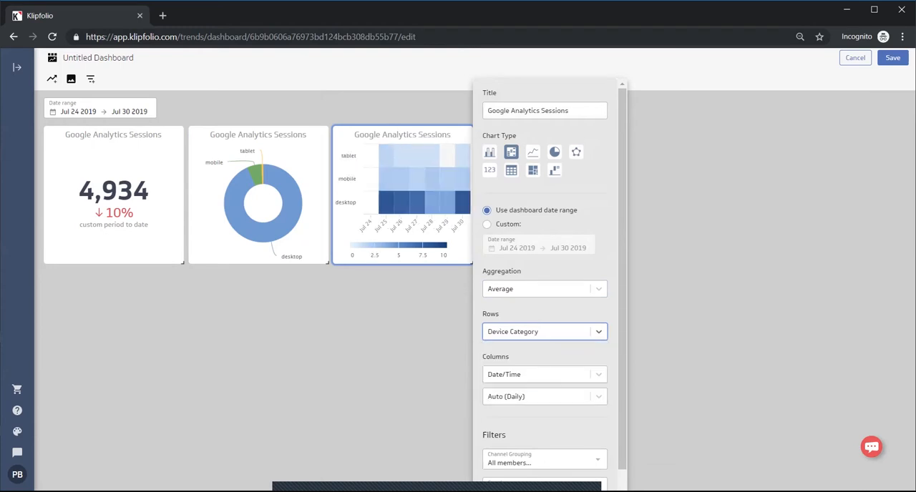
click(544, 374)
click(516, 413)
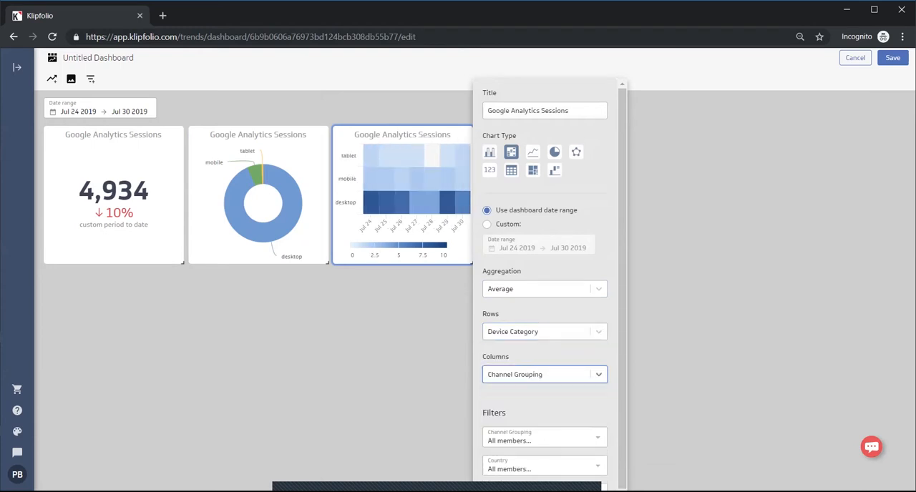
click(428, 191)
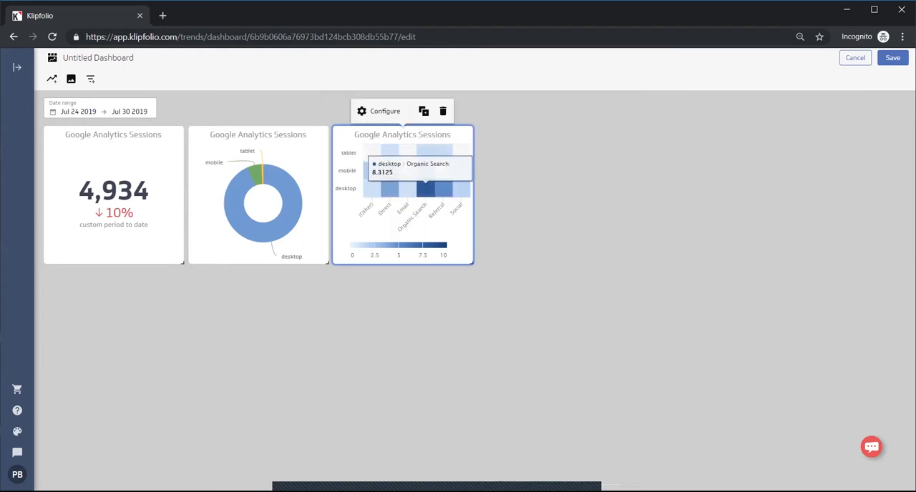
Widen the heat map tile to more than three times its width and duplicate it
drag(472, 263, 813, 263)
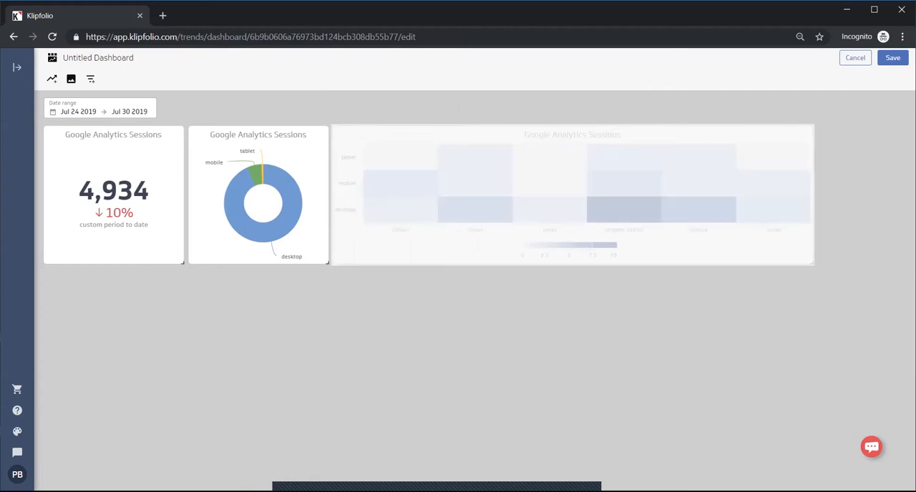
click(593, 111)
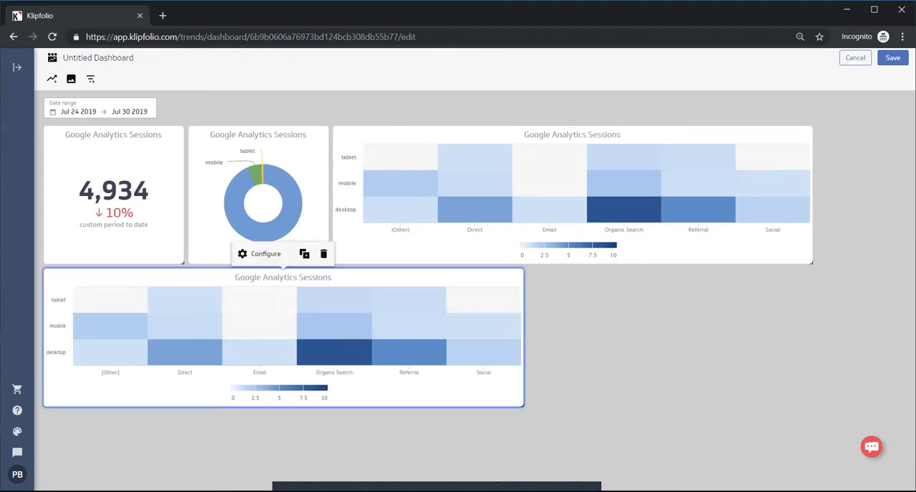
Change the duplicated heat map to a waterfall chart over Date/Time and make its tile taller and slightly narrower
click(263, 253)
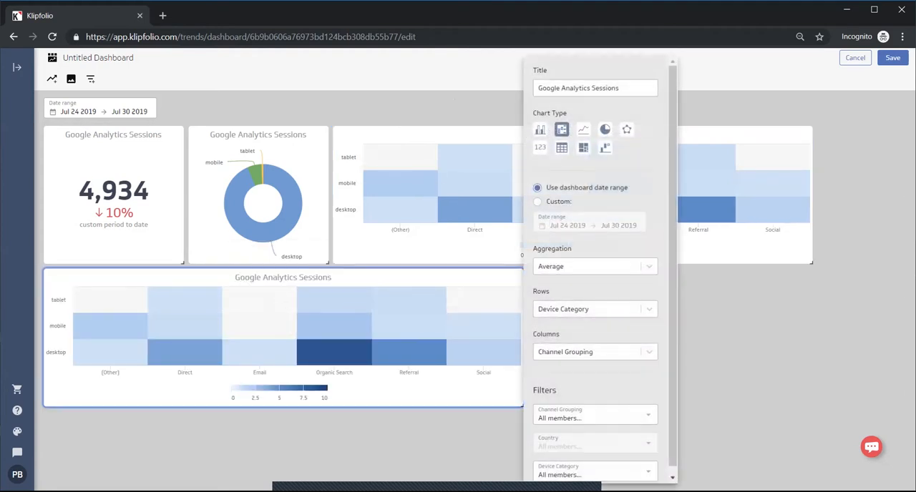
click(606, 148)
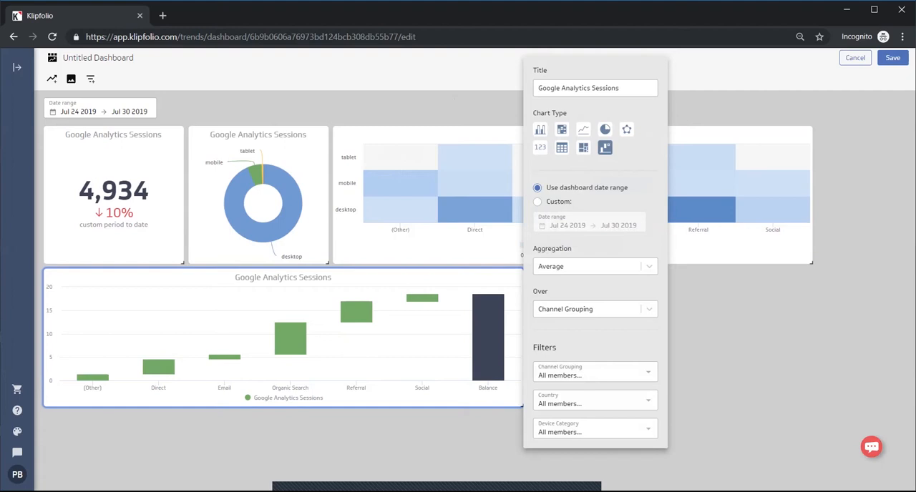
click(595, 309)
click(556, 329)
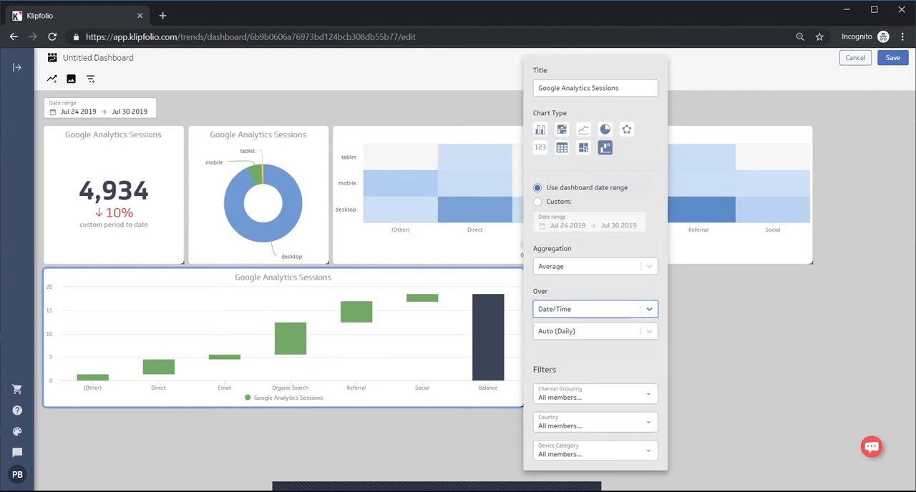
key(Escape)
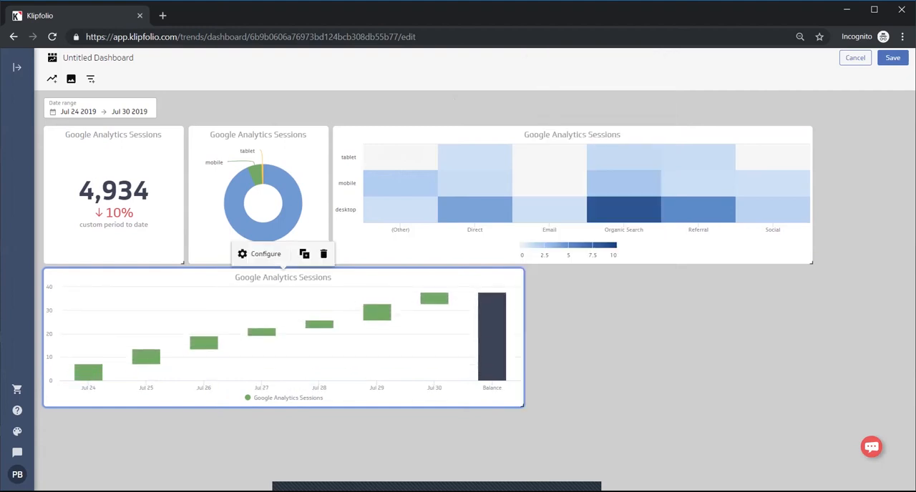
drag(522, 405, 465, 477)
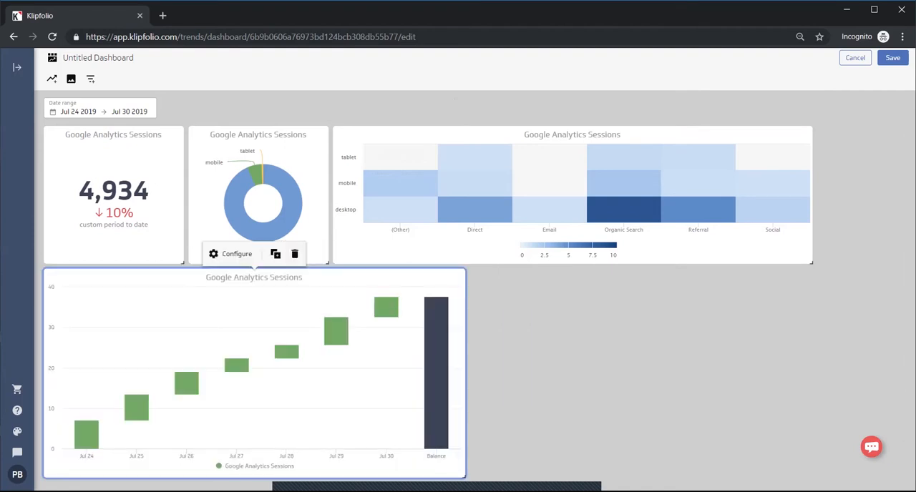
Duplicate the waterfall tile and change the copy to a column chart with its aggregation set to Sum
click(276, 253)
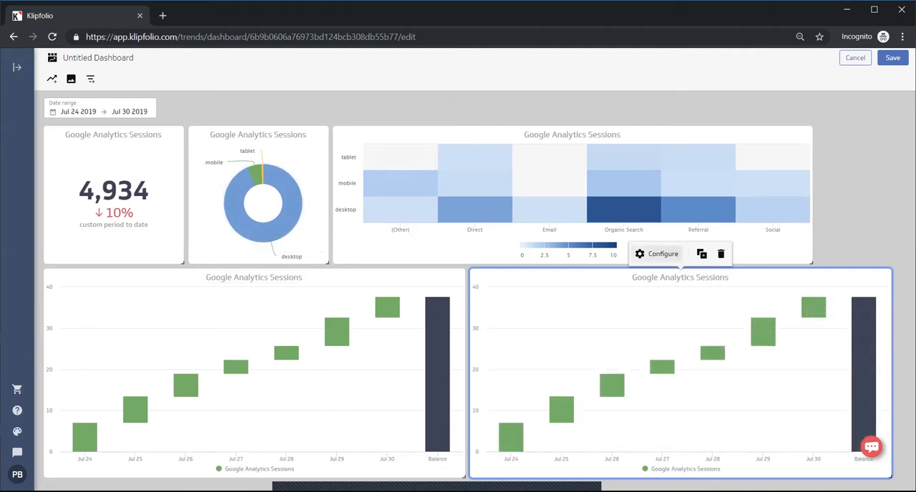
click(648, 254)
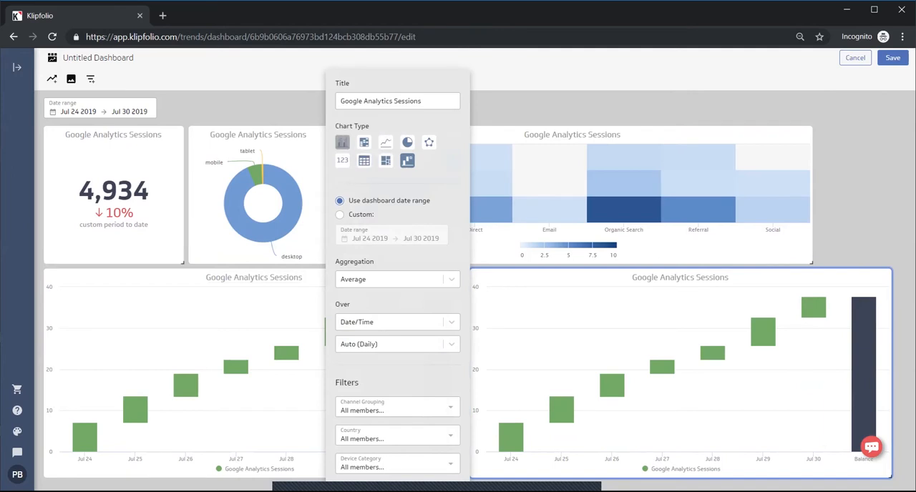
click(342, 143)
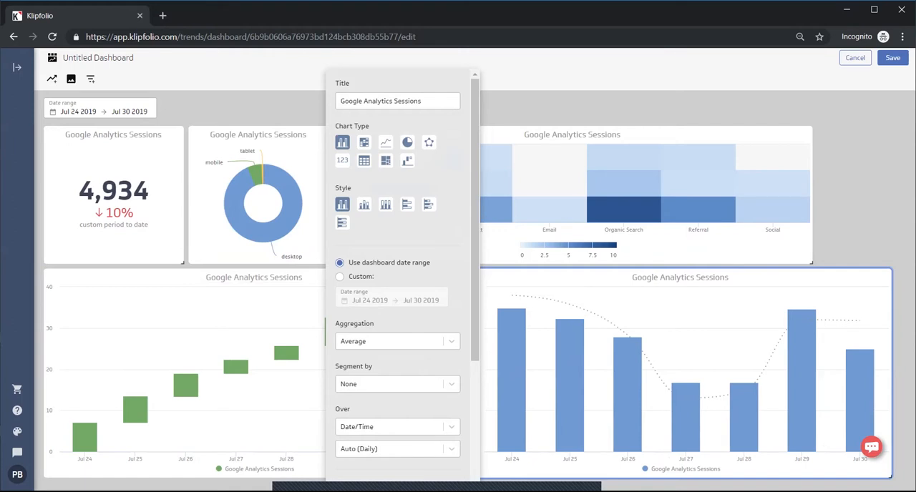
click(394, 341)
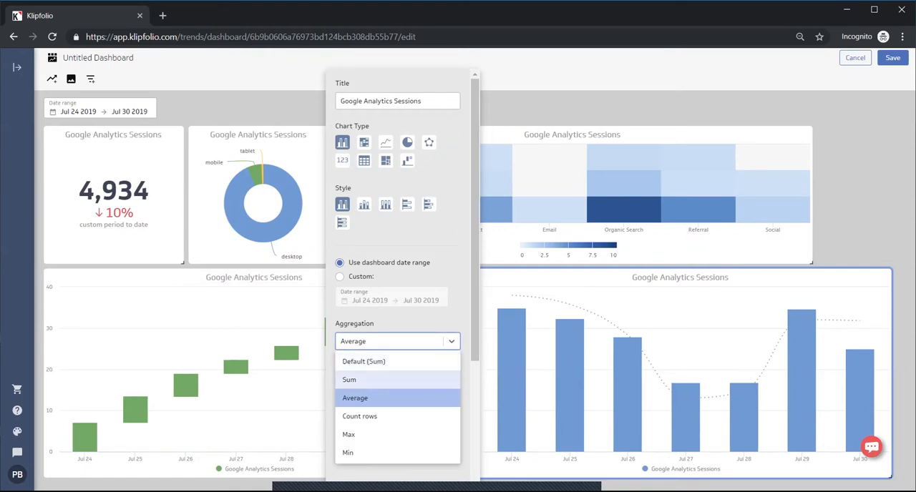
click(349, 380)
Segment the column chart by Channel Grouping in the stacked style and narrow its tile to line up with the heat map's edge
click(394, 384)
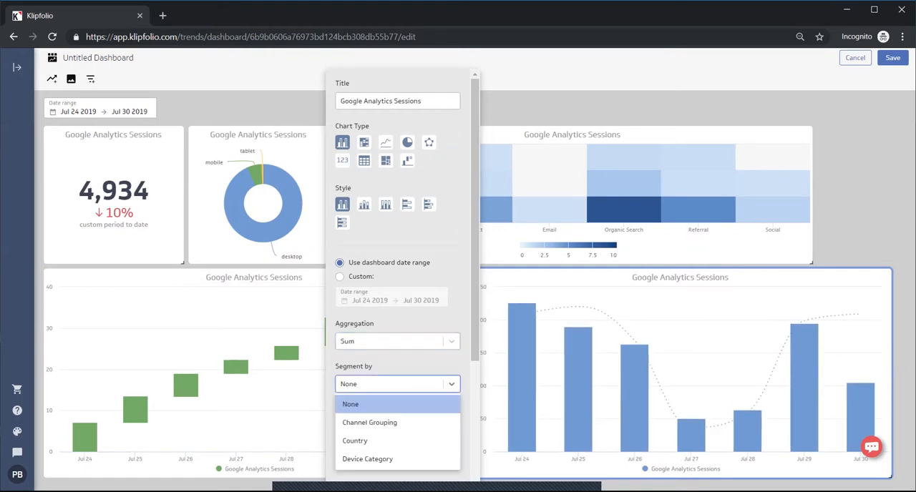
click(370, 422)
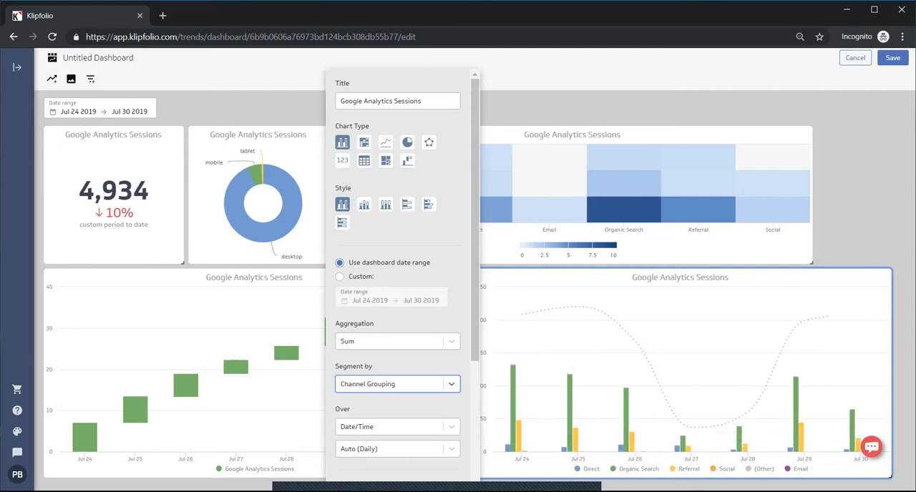
click(364, 204)
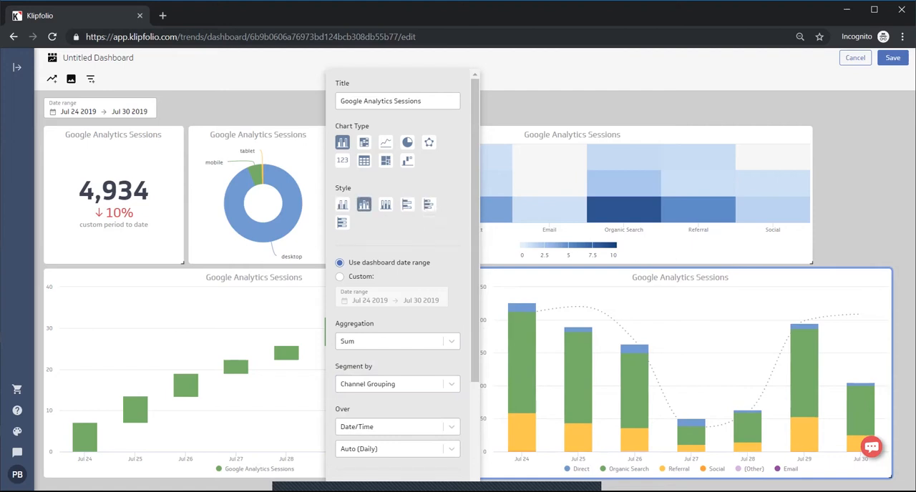
click(859, 300)
drag(891, 476, 813, 472)
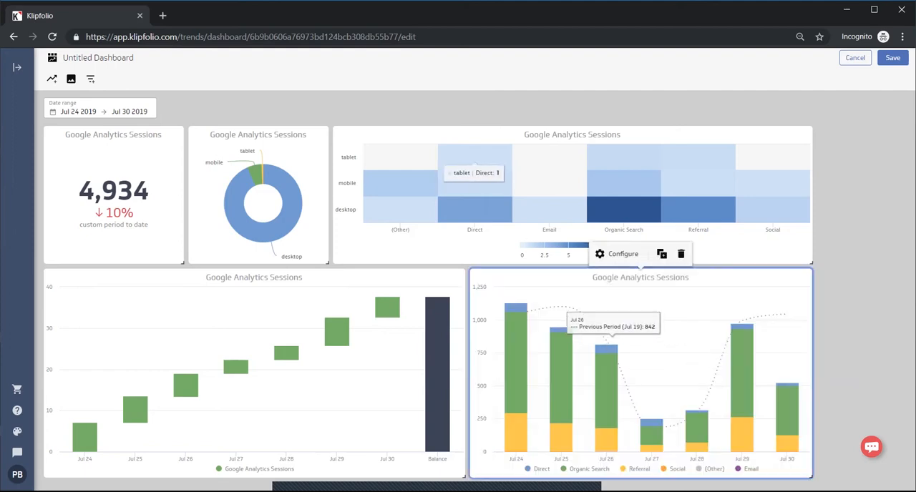
Add dashboard filters for Channel Grouping, Country and Device Category
click(90, 79)
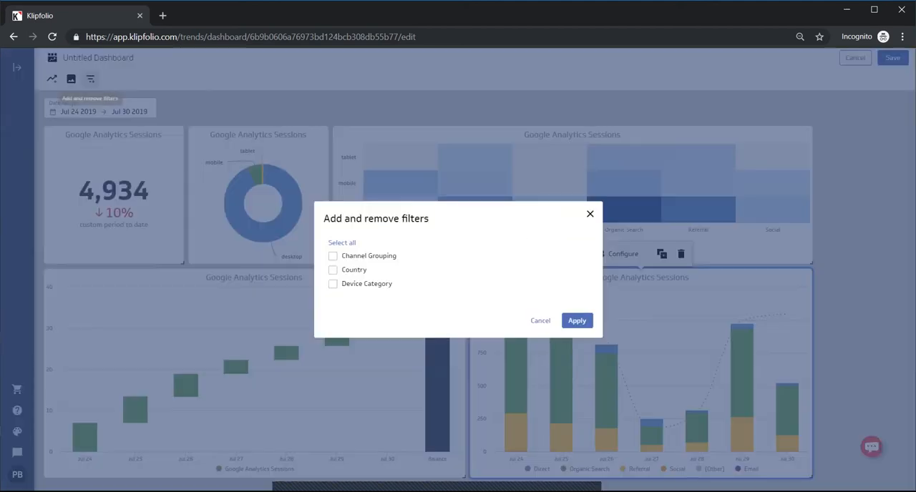
click(342, 243)
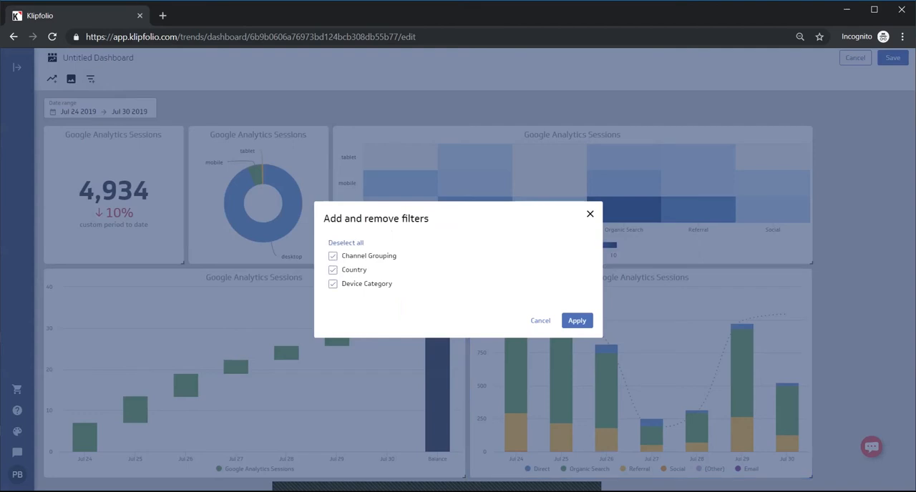
click(577, 321)
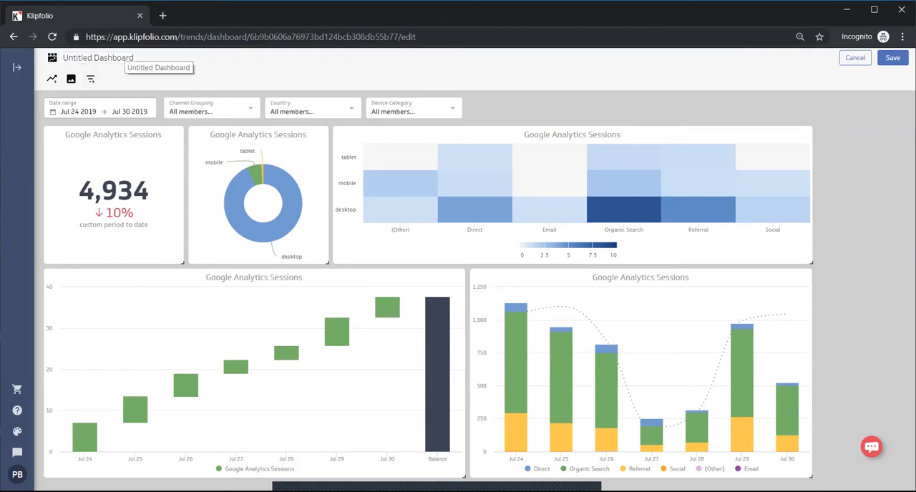
Rename the dashboard "www Visitors" and save it
click(121, 58)
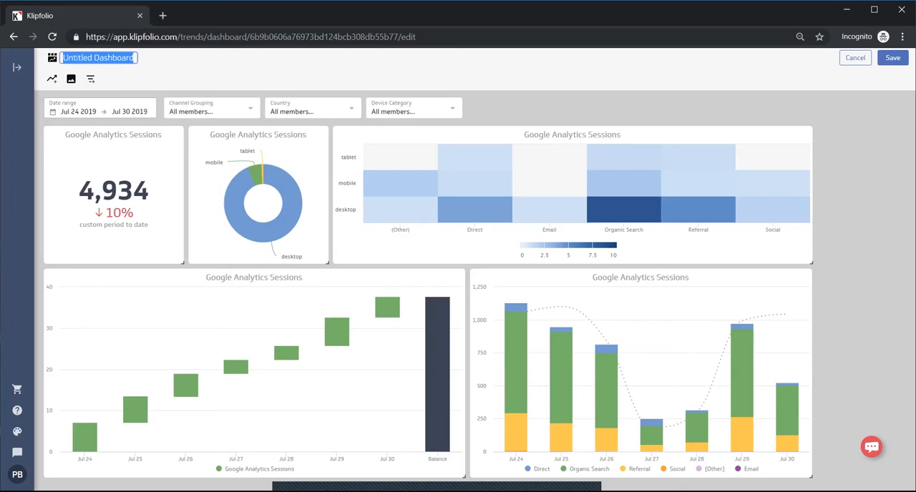
text(www Visit)
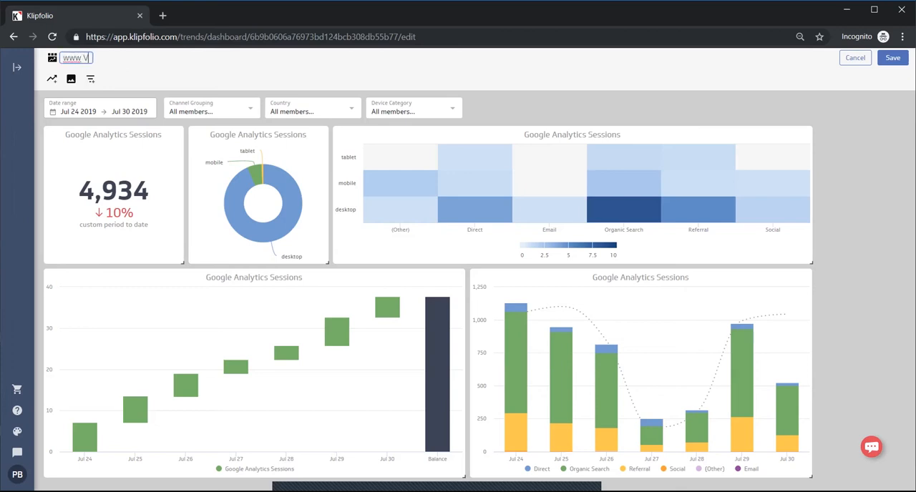
text(ors)
click(894, 58)
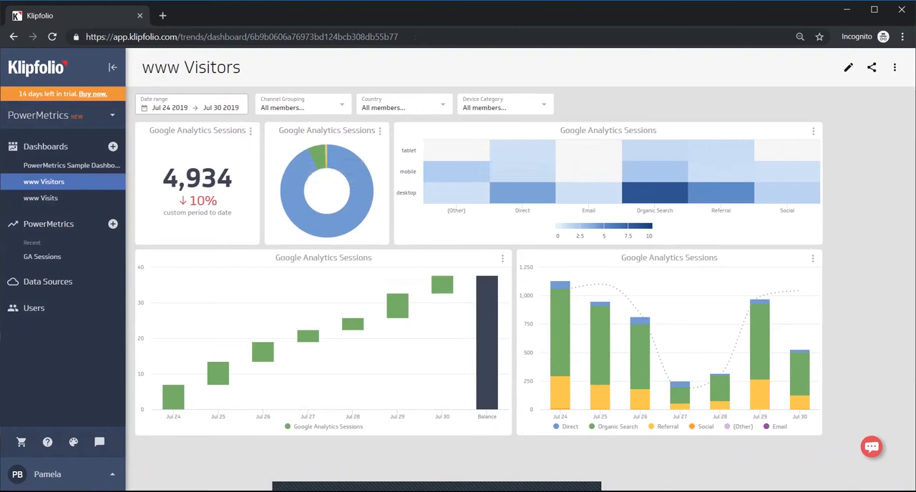
Filter the saved dashboard's Country to include only Australia
click(402, 106)
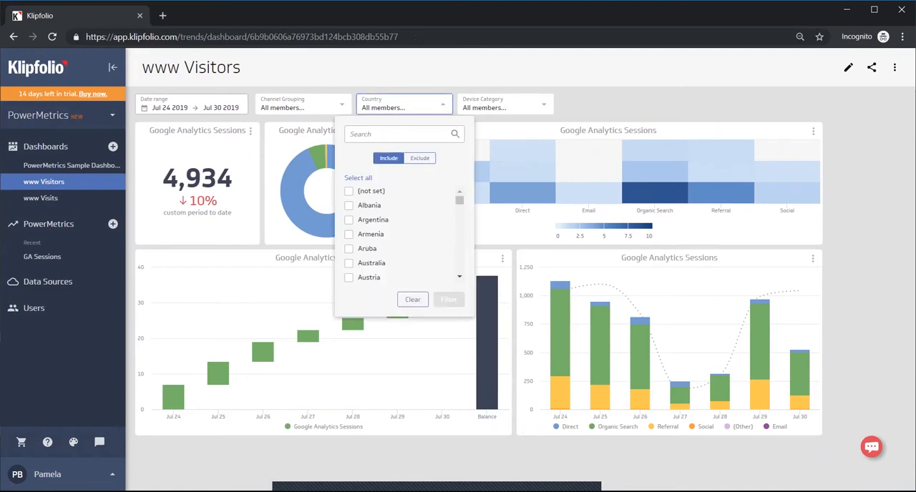
click(349, 264)
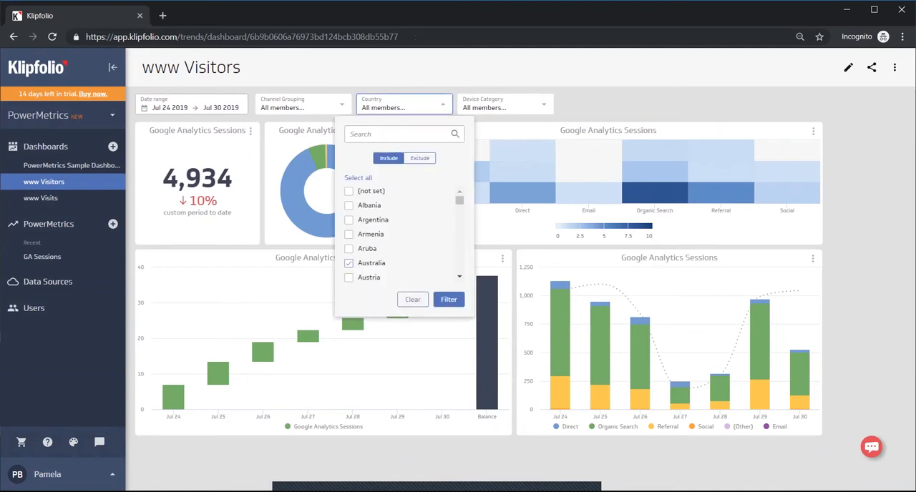
click(448, 299)
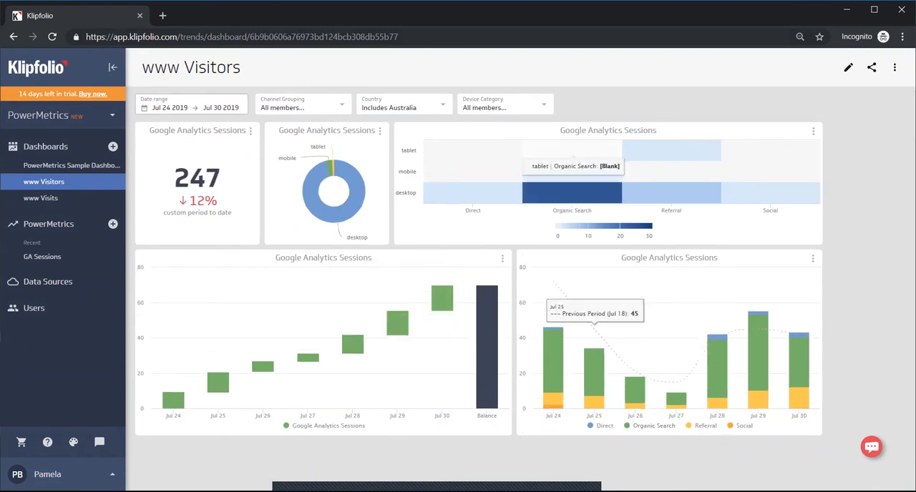
Copy the dashboard's share link and close the sharing dialog without inviting anyone
click(872, 68)
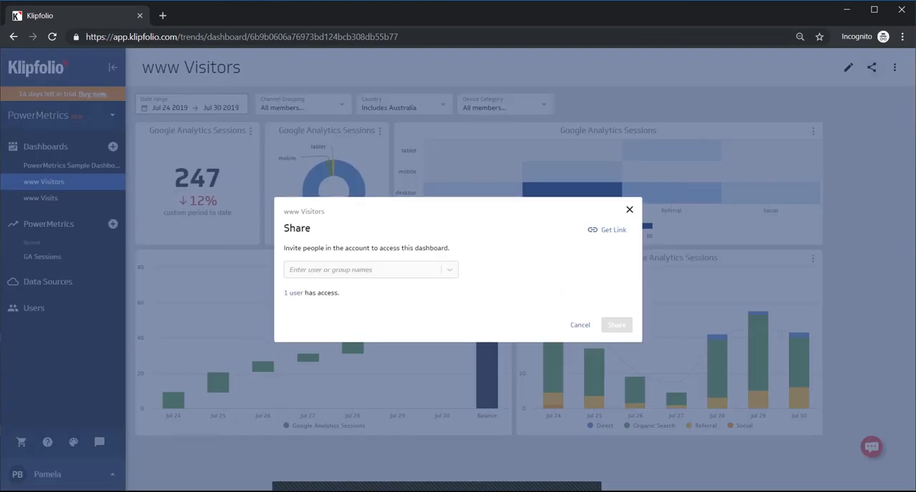
click(609, 230)
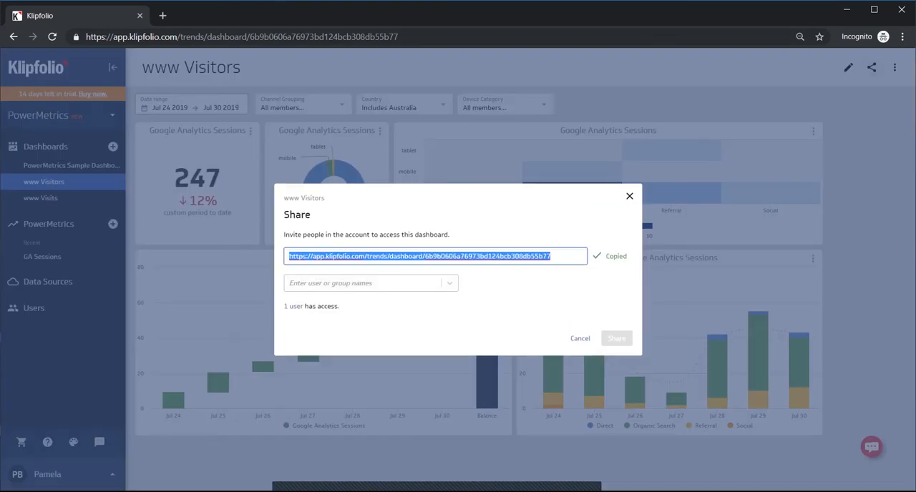
click(580, 339)
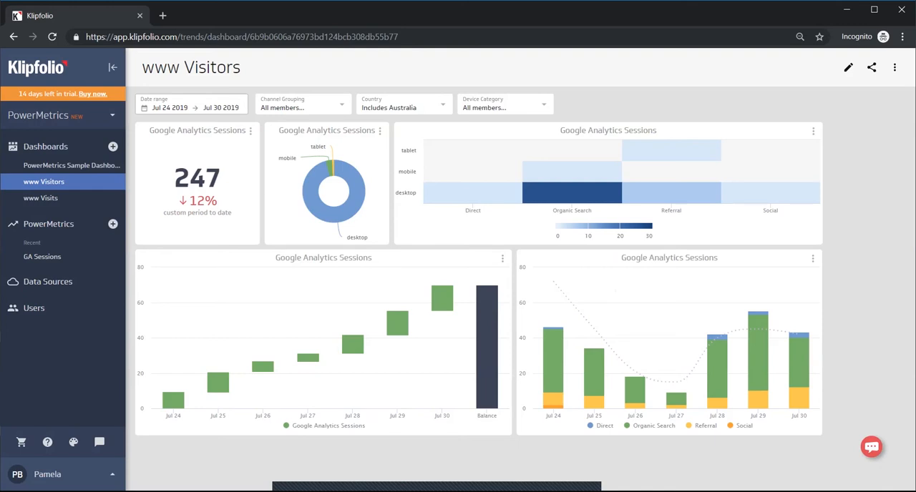
Open the choice between the Klips and PowerMetrics products
click(108, 116)
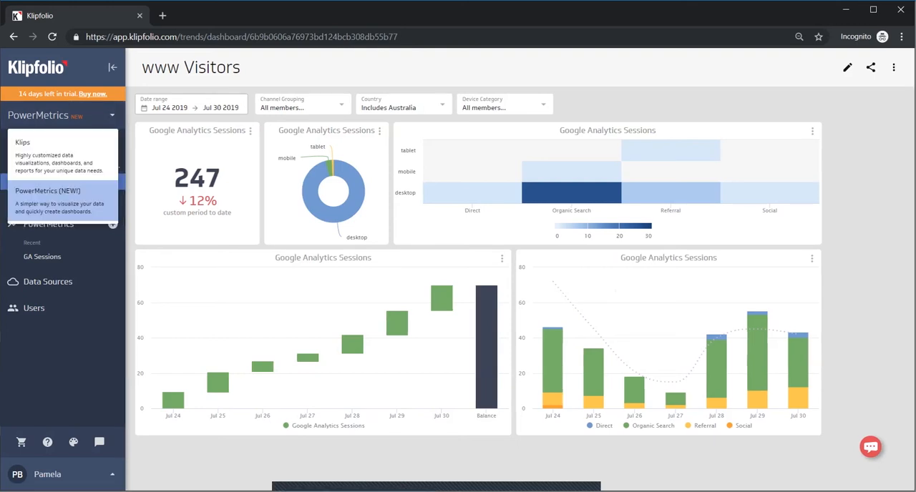